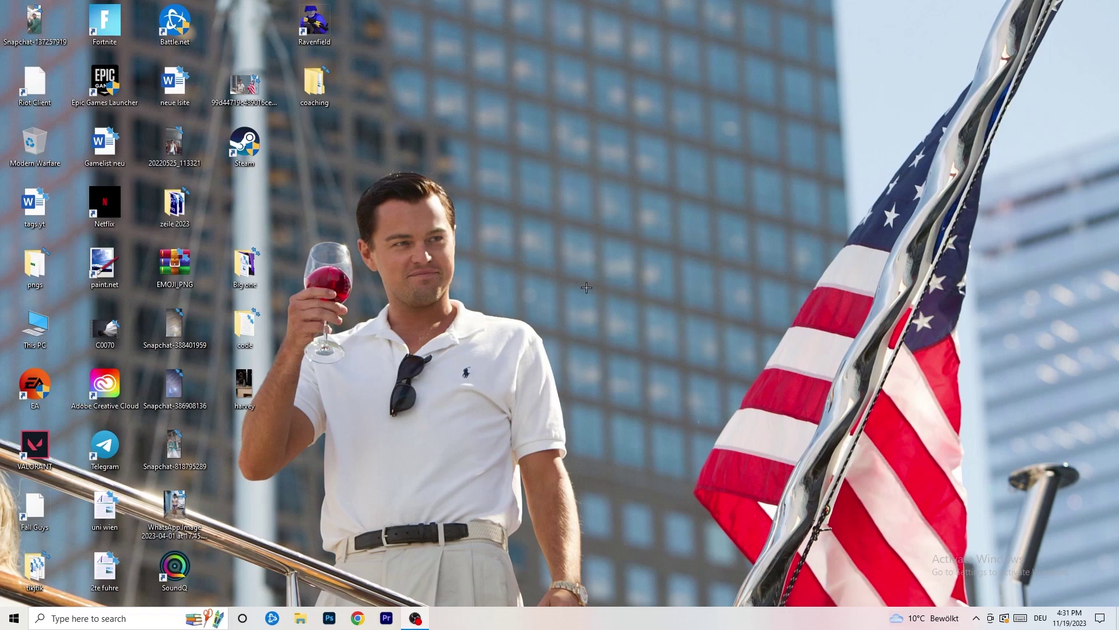
# - Open NVIDIA Control Panel and start creating a custom resolution for the display
pyautogui.rightClick(601, 208)
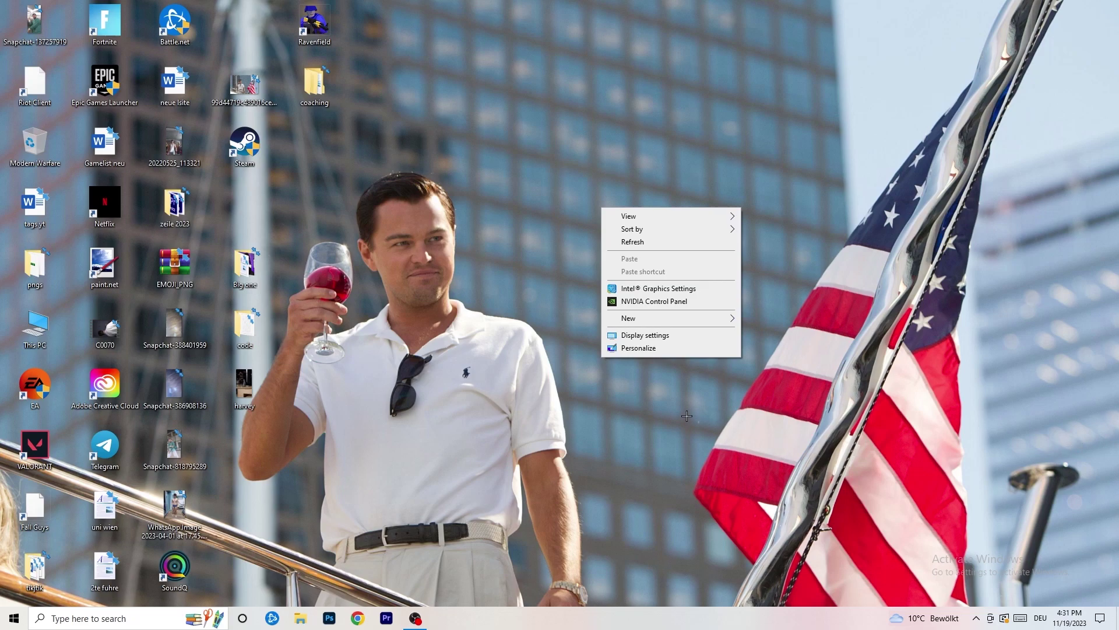
pyautogui.click(642, 302)
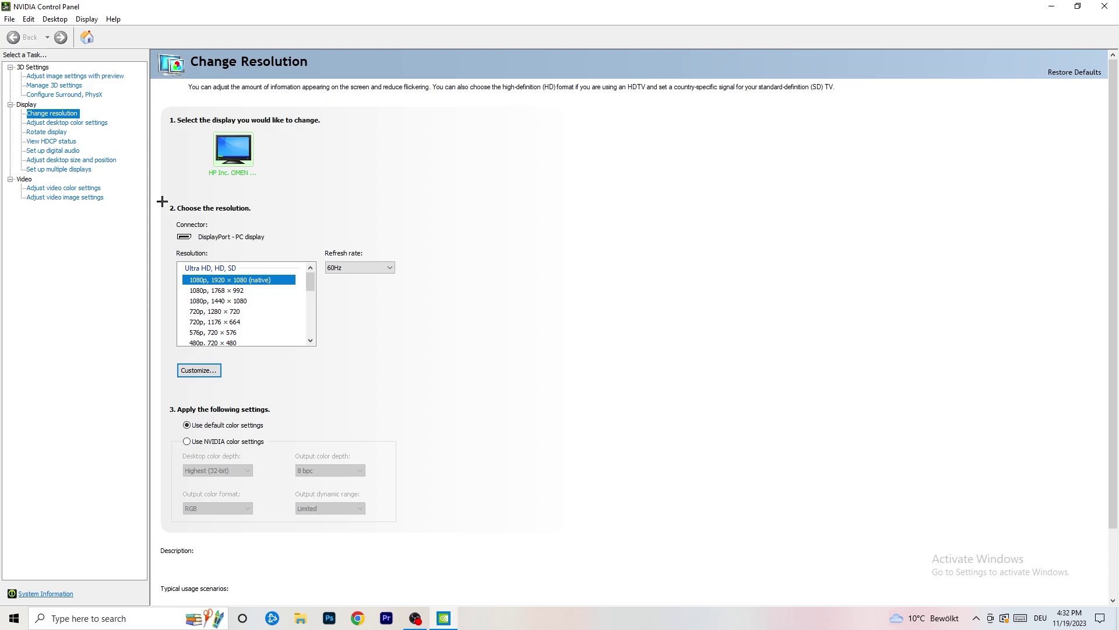
pyautogui.click(212, 369)
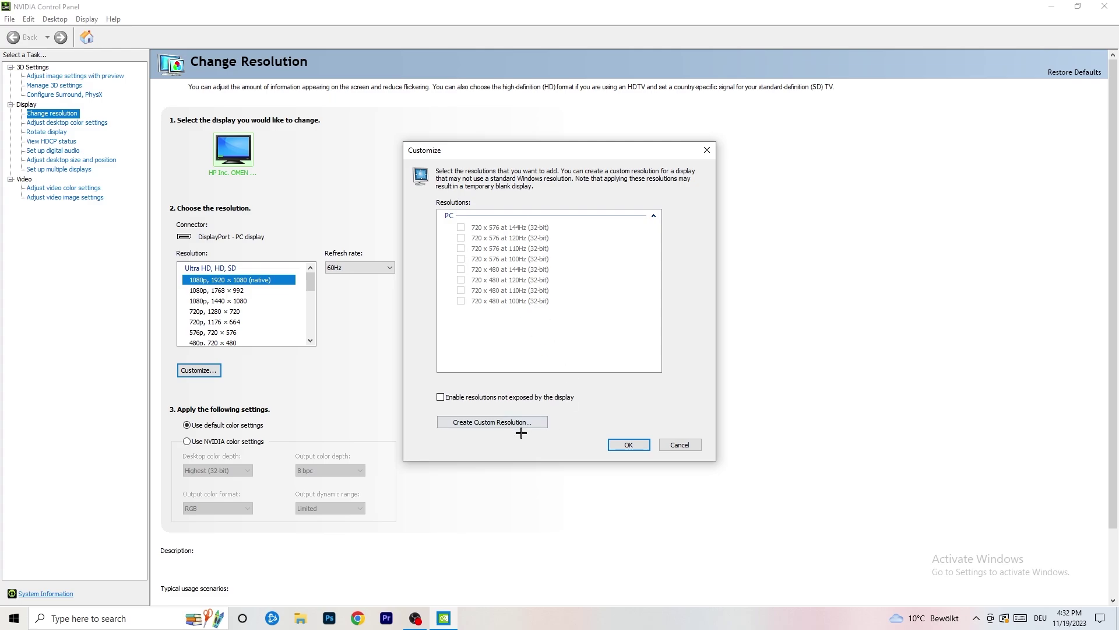
pyautogui.click(510, 420)
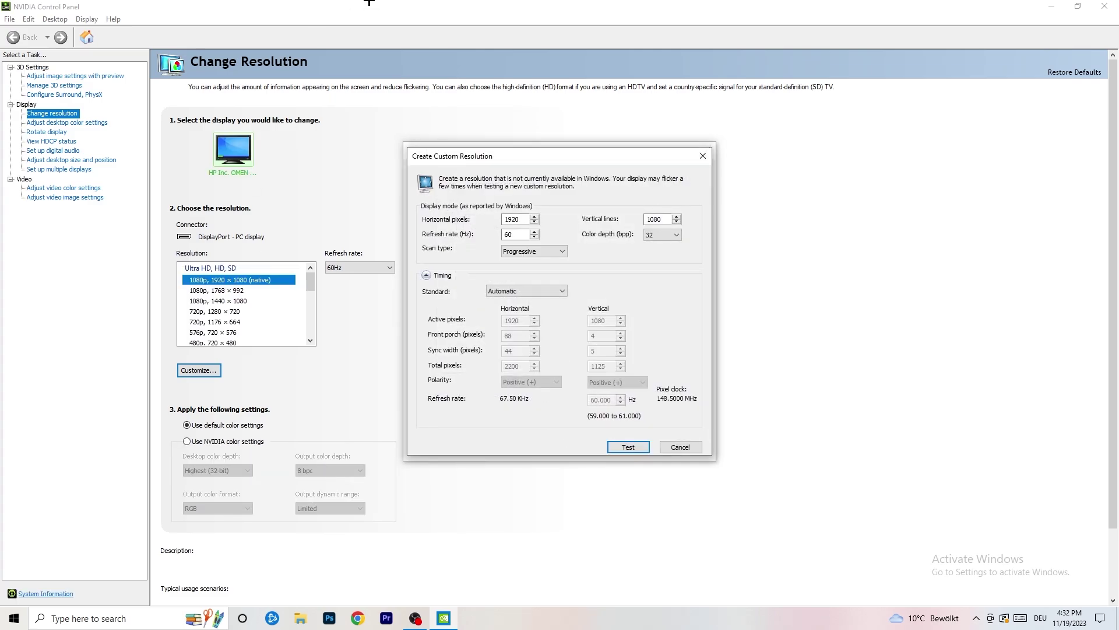
# - Set the custom resolution to 1440 horizontal pixels by 1040 vertical lines, keeping the progressive scan type
pyautogui.moveTo(522, 220); pyautogui.dragTo(497, 217)
pyautogui.write('1440')
pyautogui.doubleClick(662, 219)
pyautogui.write('1040')
pyautogui.click(542, 251)
pyautogui.click(607, 250)
# - Set the timing standard of the custom resolution to CVT reduced blank
pyautogui.click(540, 291)
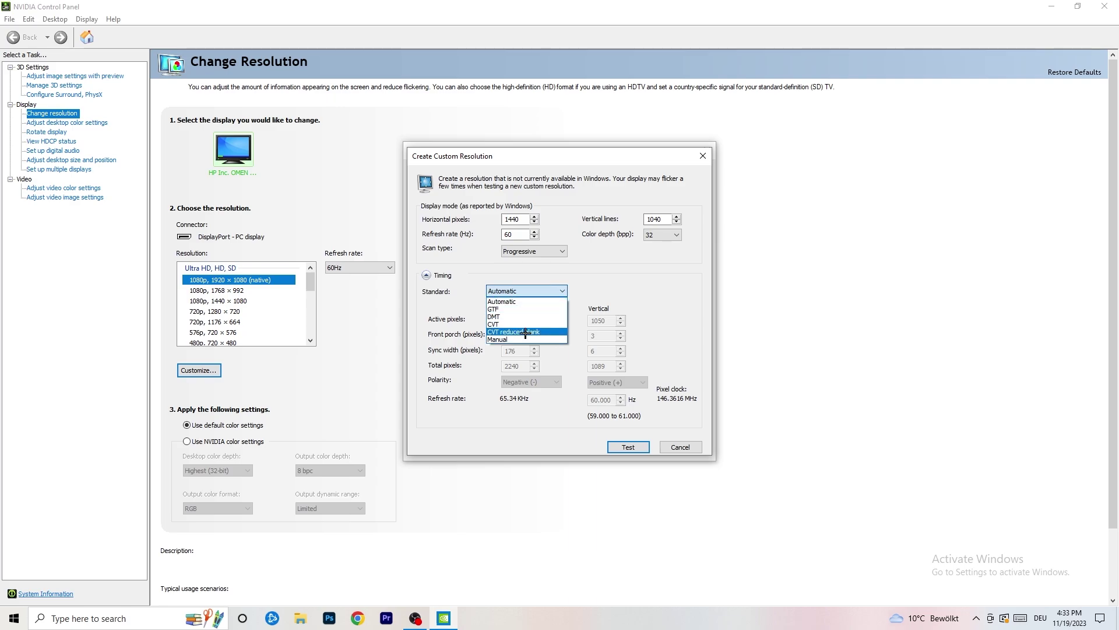
pyautogui.click(523, 290)
pyautogui.click(523, 290)
pyautogui.click(644, 279)
pyautogui.click(522, 291)
pyautogui.click(531, 340)
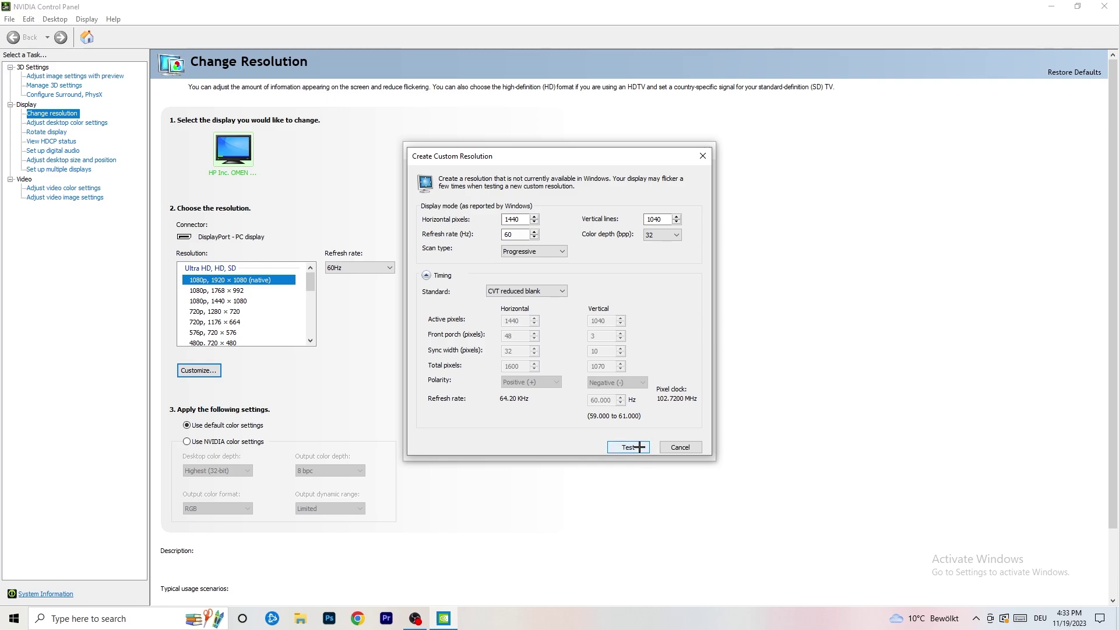
# - Discard the custom resolution without testing it and close NVIDIA Control Panel
pyautogui.click(707, 150)
pyautogui.click(703, 153)
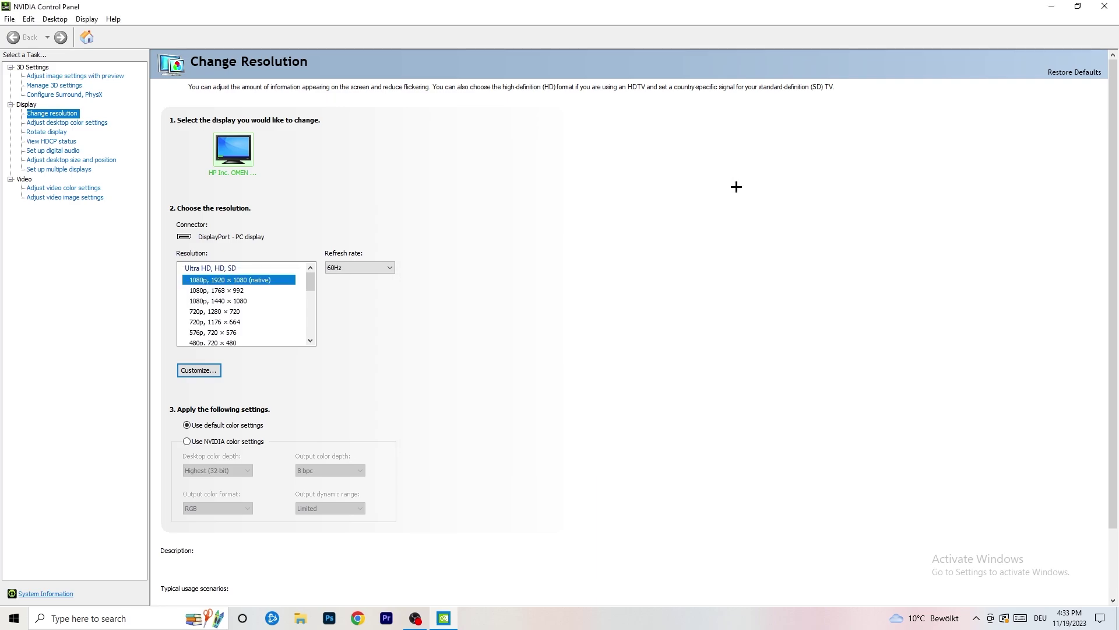
pyautogui.click(1104, 6)
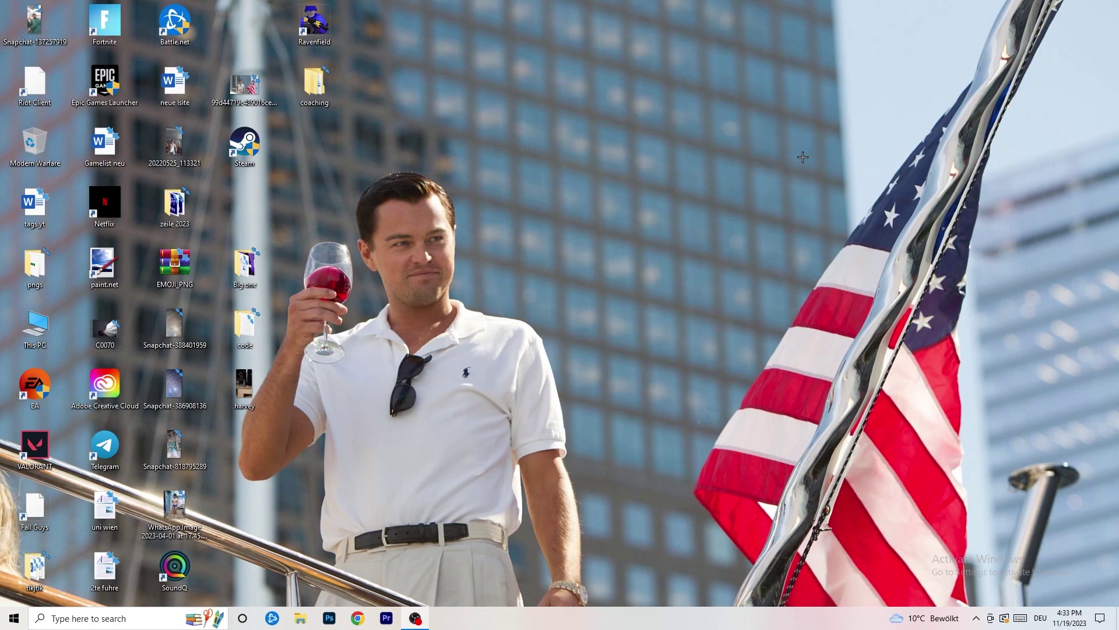
# - Open the Windows display settings and examine the color profile and the text and app scaling options
pyautogui.click(14, 617)
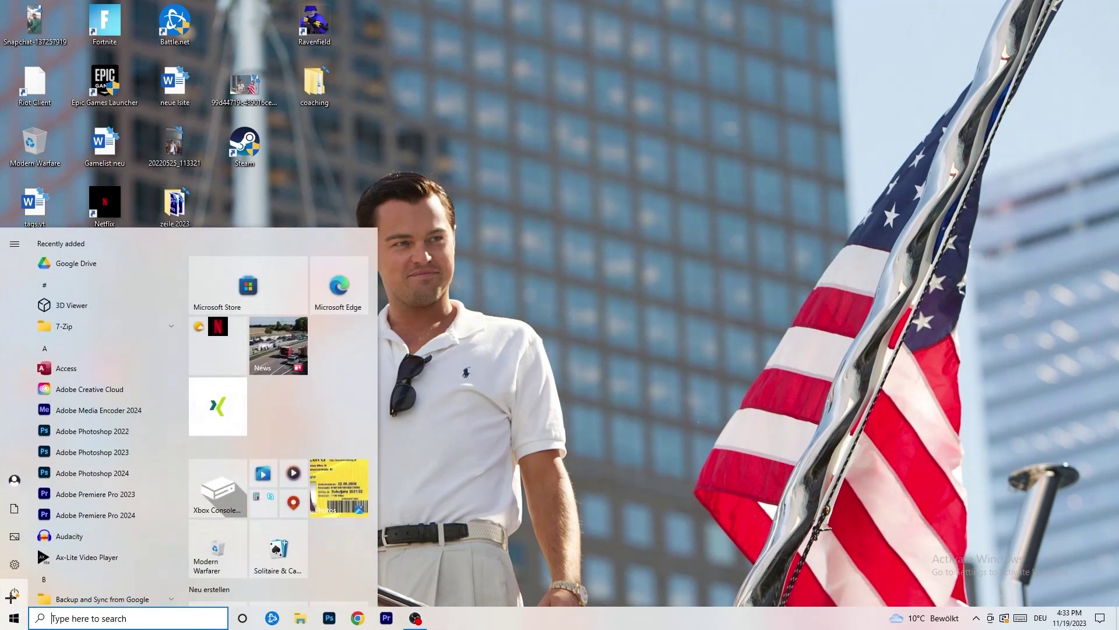
pyautogui.click(15, 564)
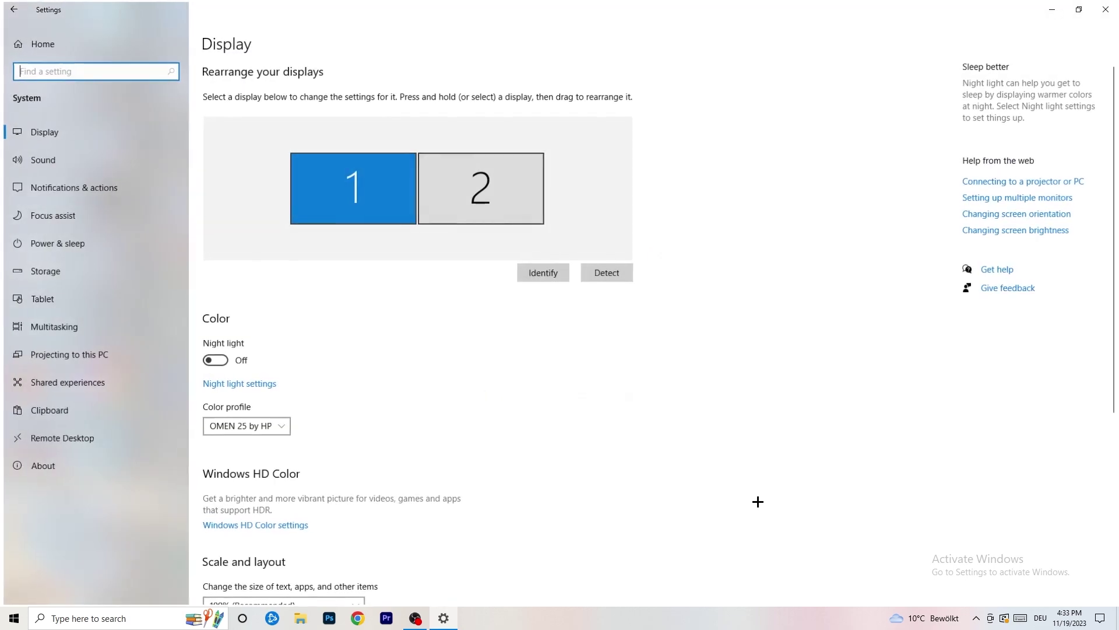
pyautogui.click(244, 211)
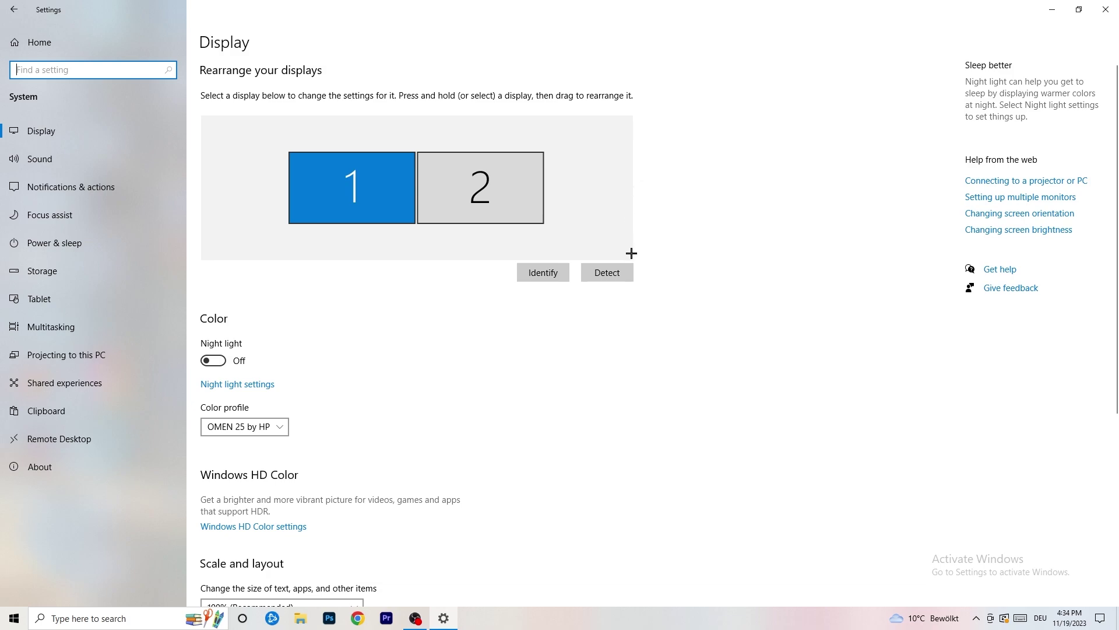
pyautogui.scroll(-4, 376, 291)
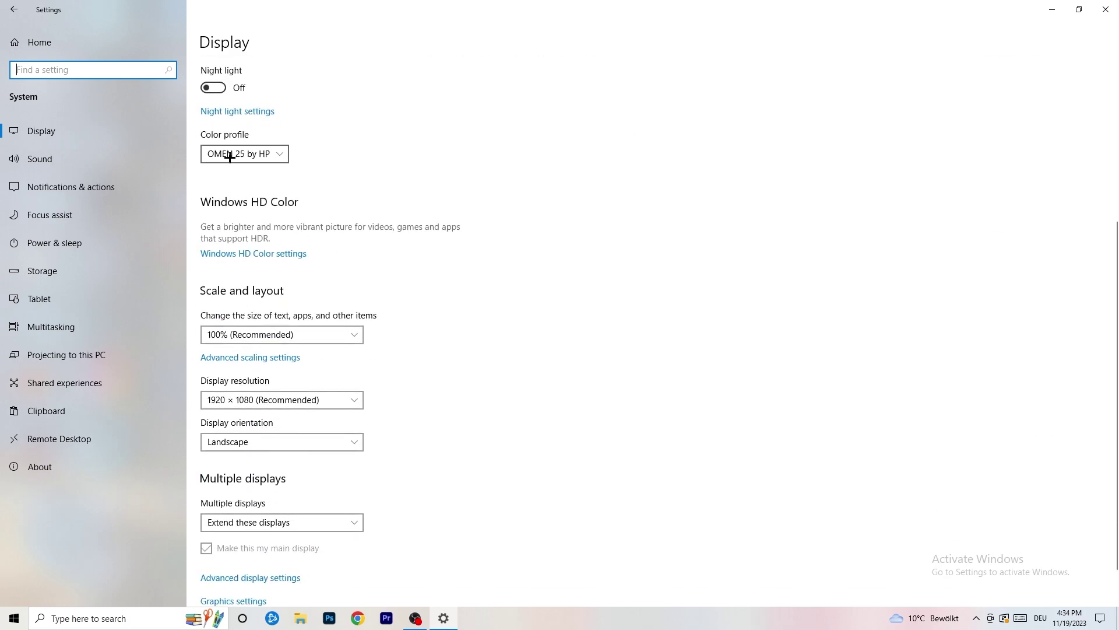
pyautogui.click(260, 154)
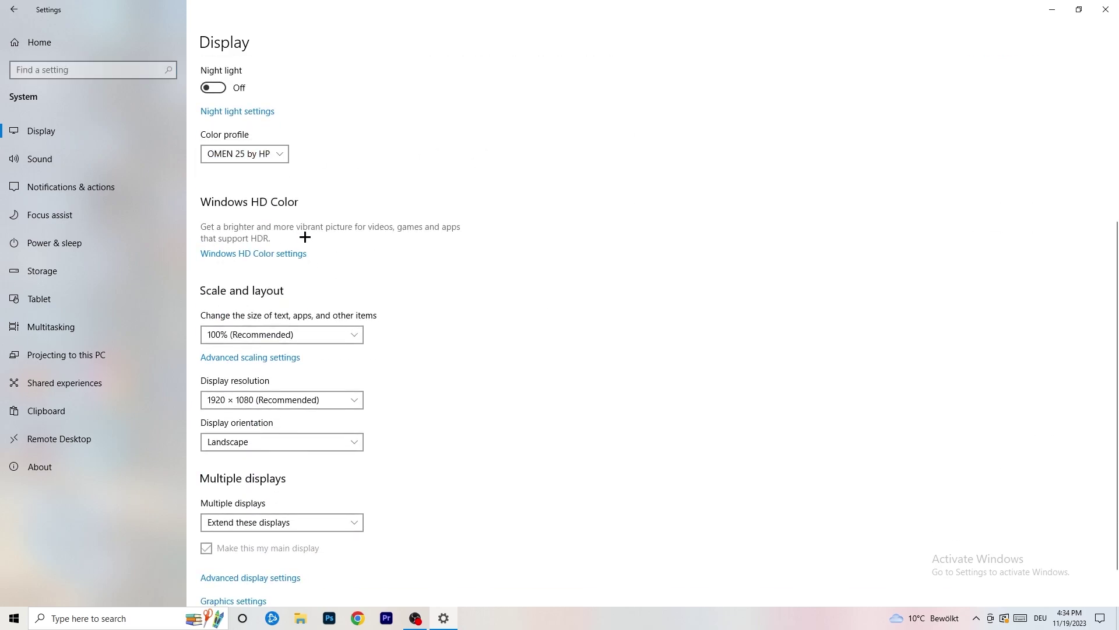
pyautogui.scroll(-1, 269, 267)
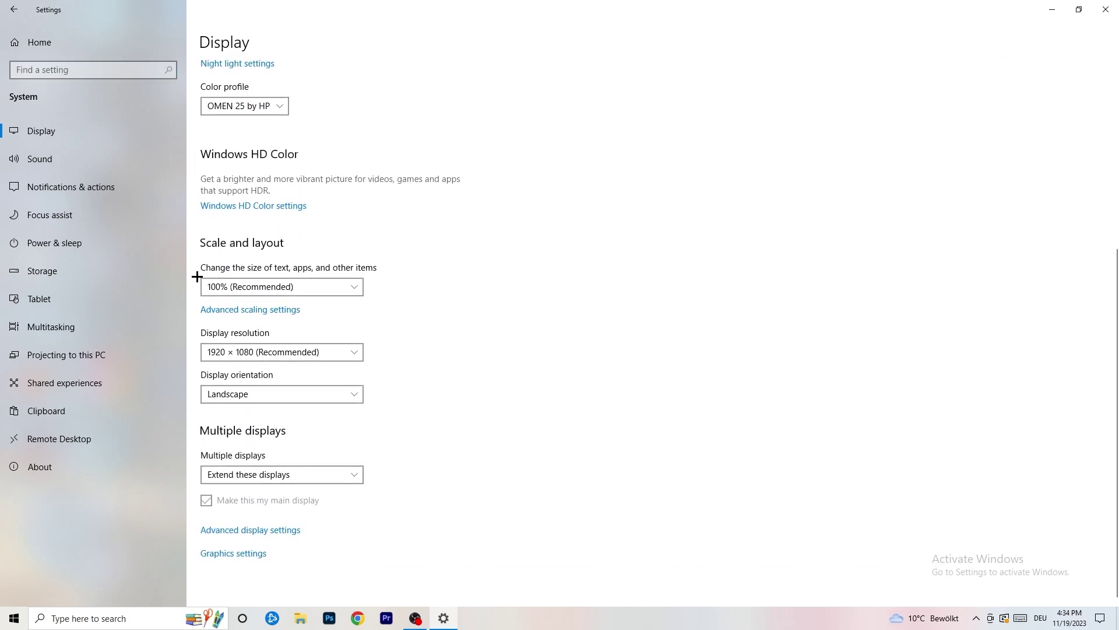
pyautogui.click(357, 285)
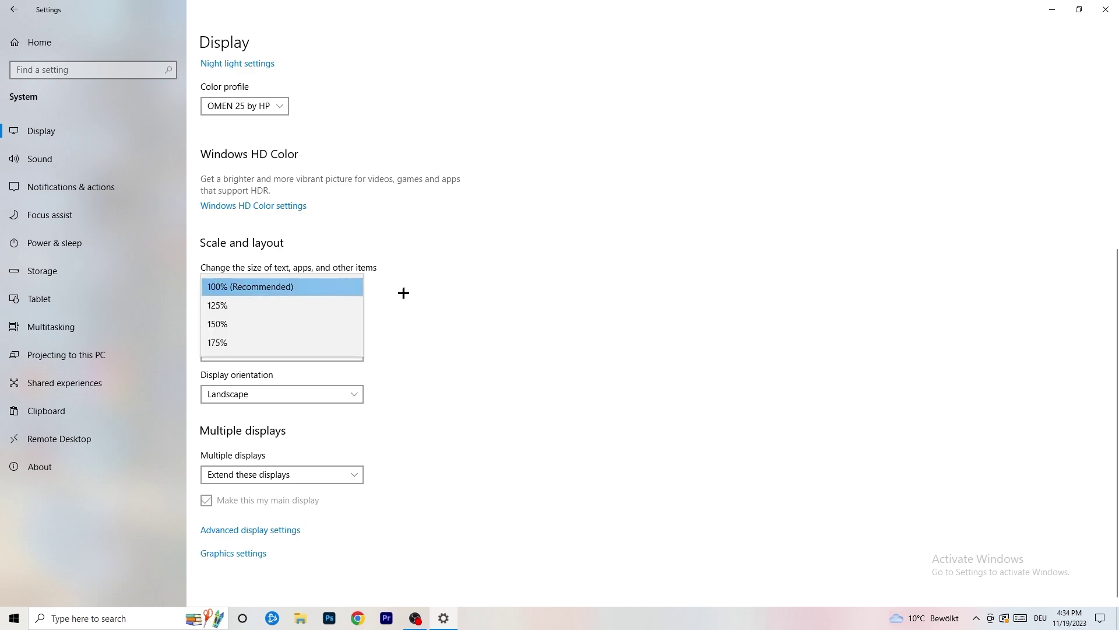
pyautogui.click(548, 274)
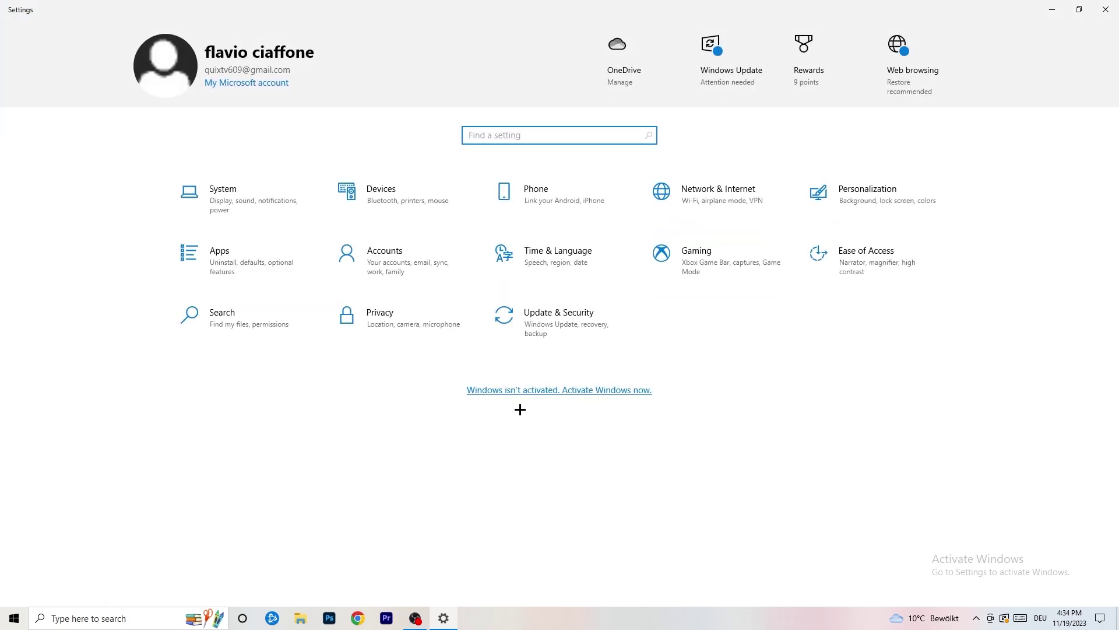
# - Check whether Game Mode is enabled in the Windows gaming settings, and close Settings
pyautogui.click(717, 264)
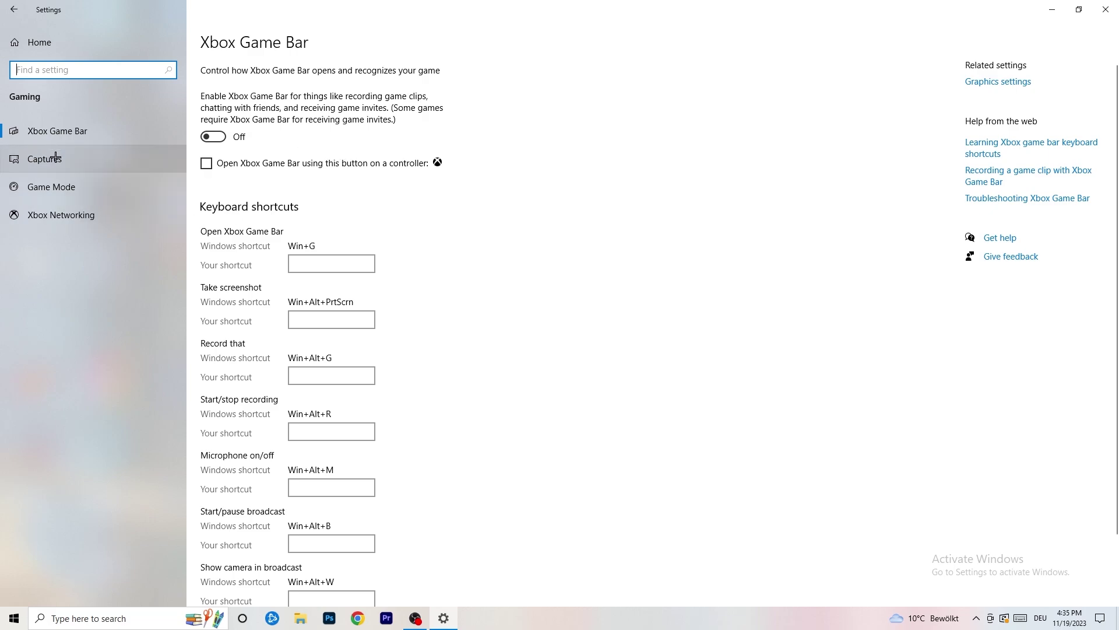
pyautogui.click(99, 186)
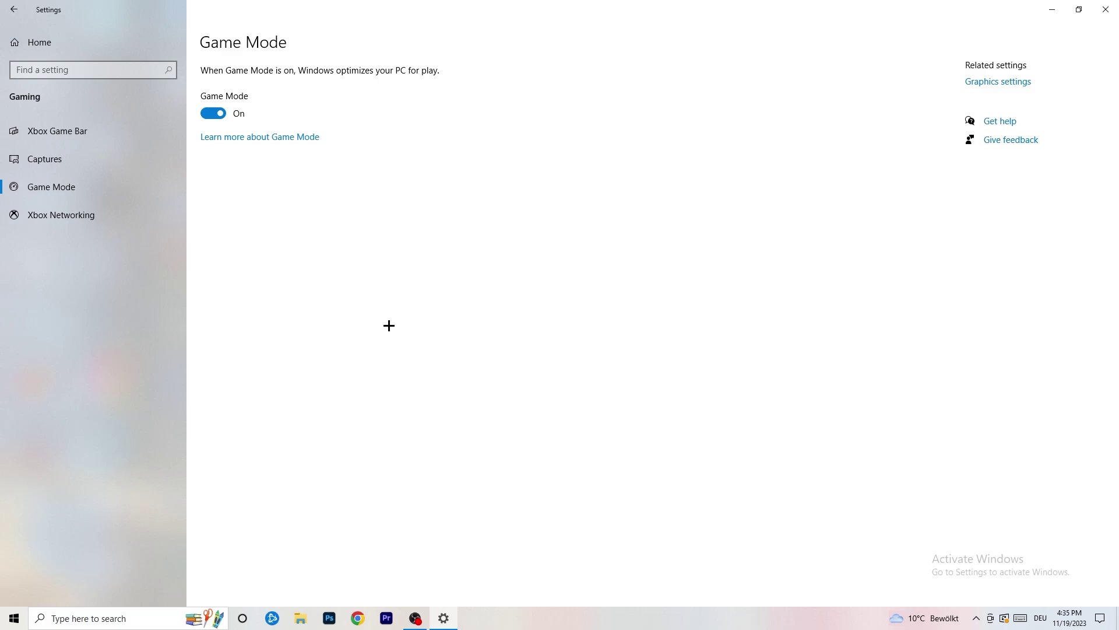
pyautogui.click(1106, 9)
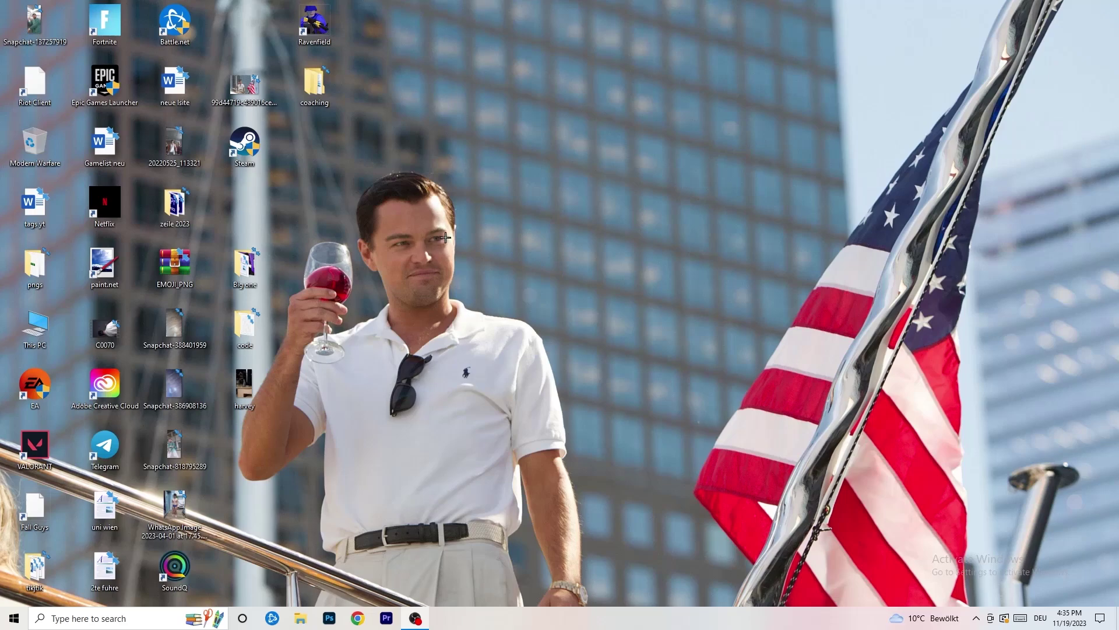
# - Place the Steam shortcut in a free desktop area and review its compatibility mode and administrator settings in its properties
pyautogui.moveTo(219, 138); pyautogui.dragTo(568, 199)
pyautogui.rightClick(598, 202)
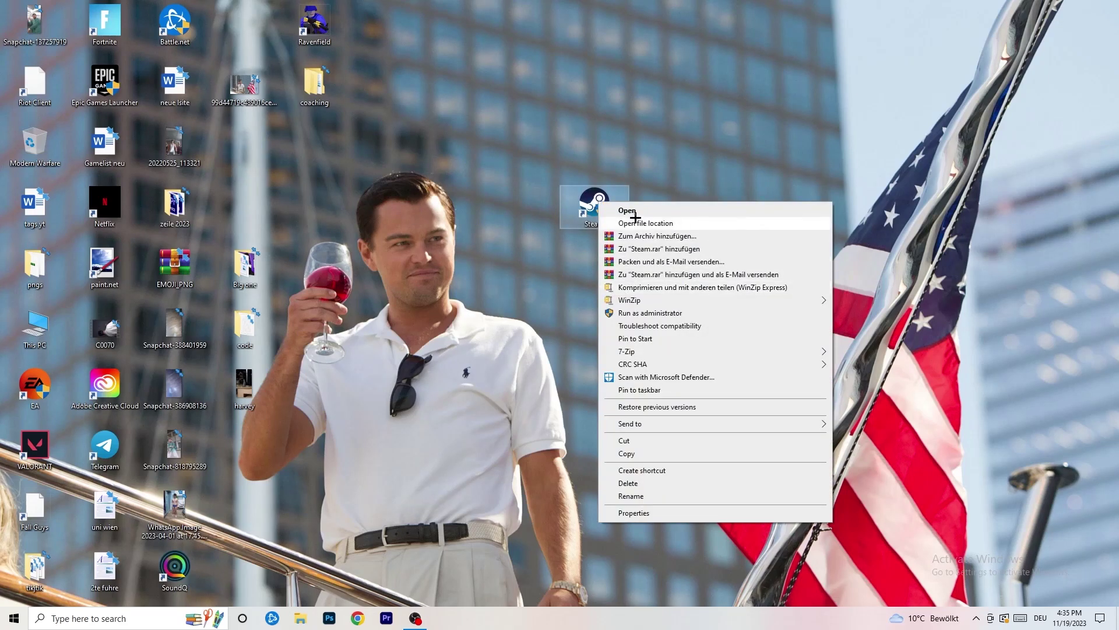
pyautogui.click(673, 515)
pyautogui.moveTo(657, 205); pyautogui.dragTo(483, 112)
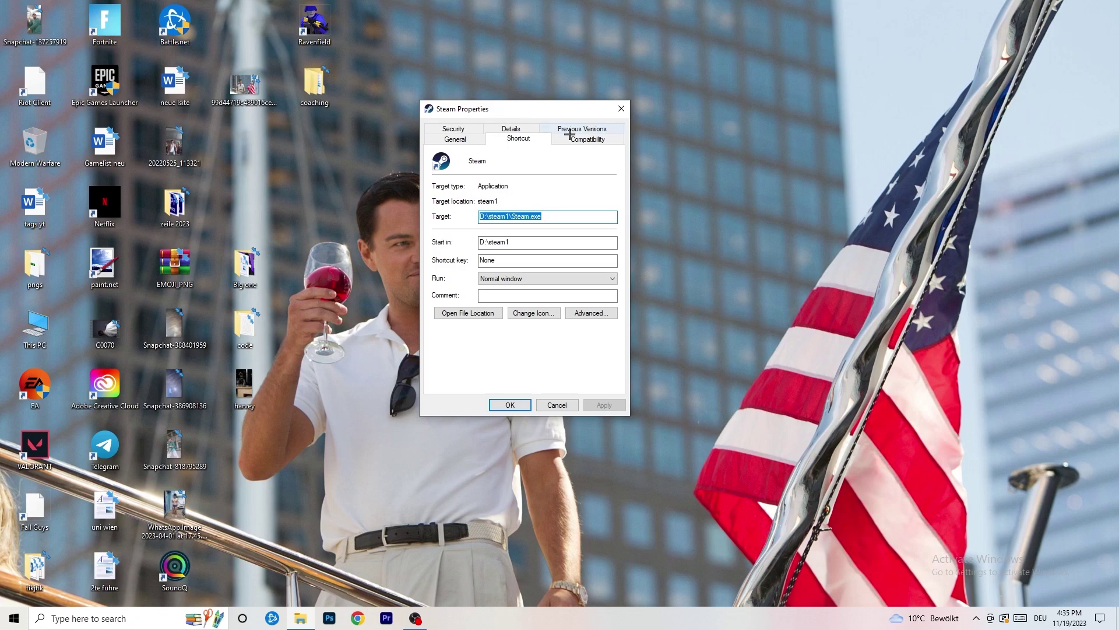
pyautogui.click(601, 142)
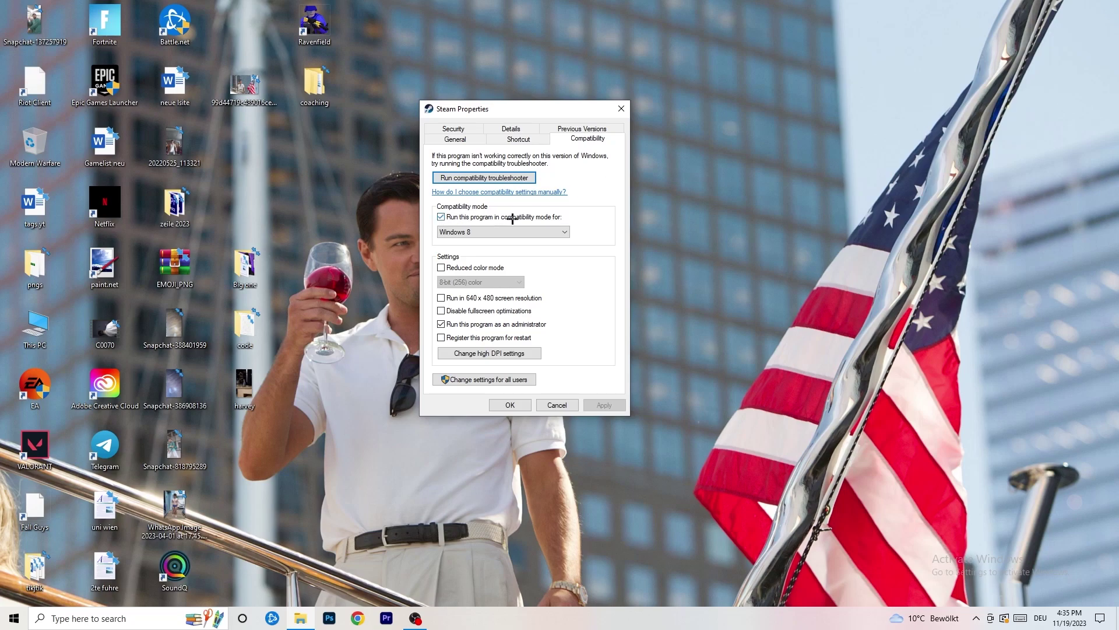
pyautogui.click(526, 231)
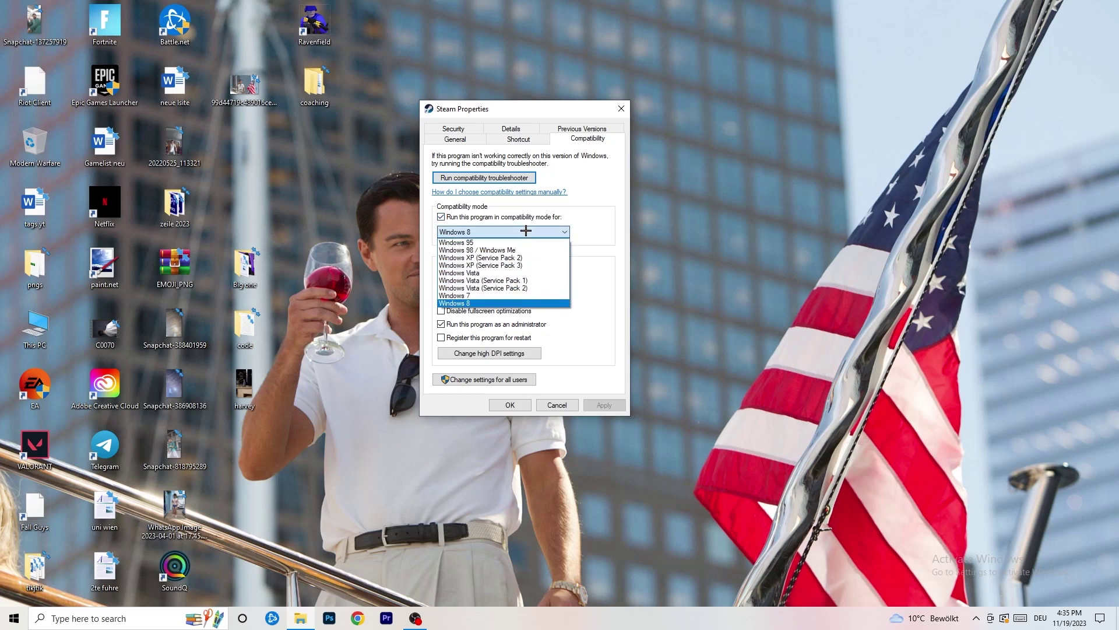
pyautogui.click(622, 222)
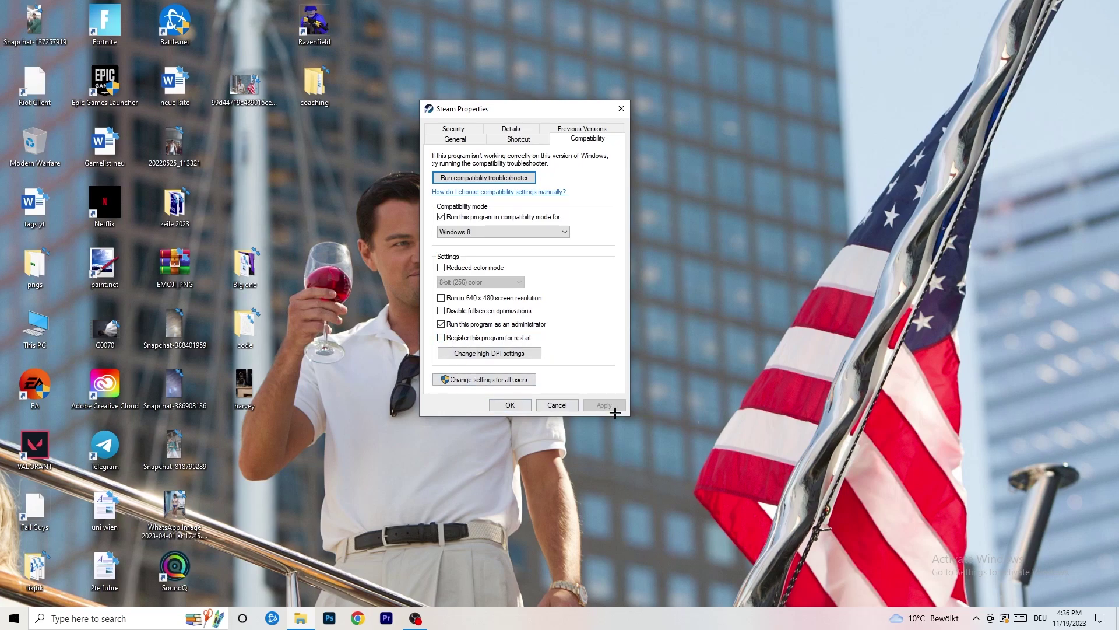
pyautogui.click(494, 405)
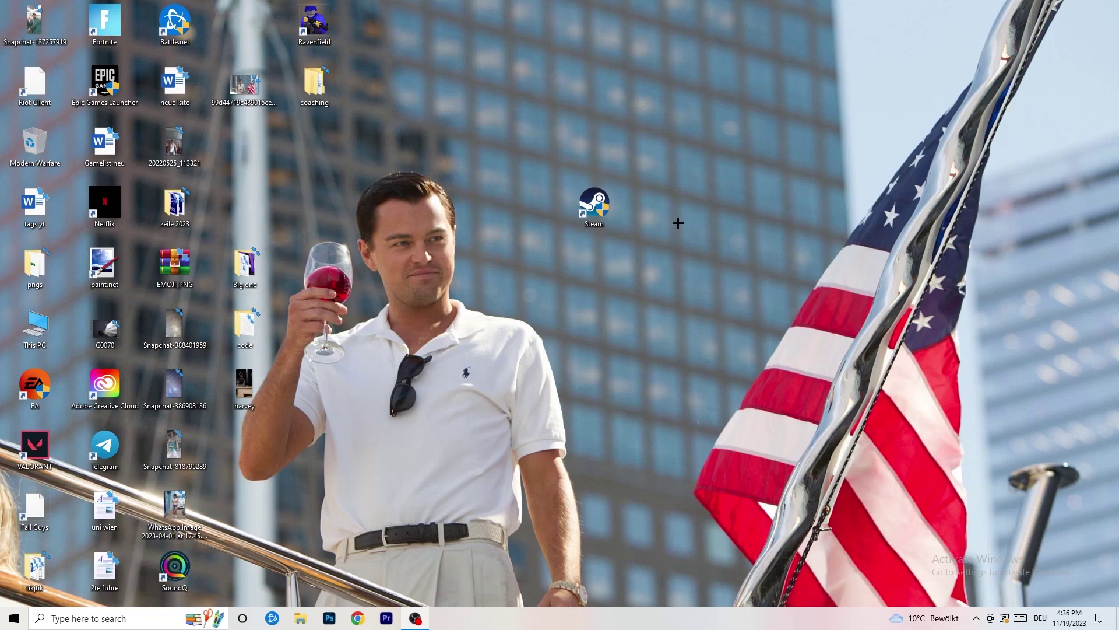
# - Recheck the Steam shortcut's compatibility settings, and return the shortcut to its original place among the desktop icons
pyautogui.moveTo(594, 207); pyautogui.dragTo(525, 207)
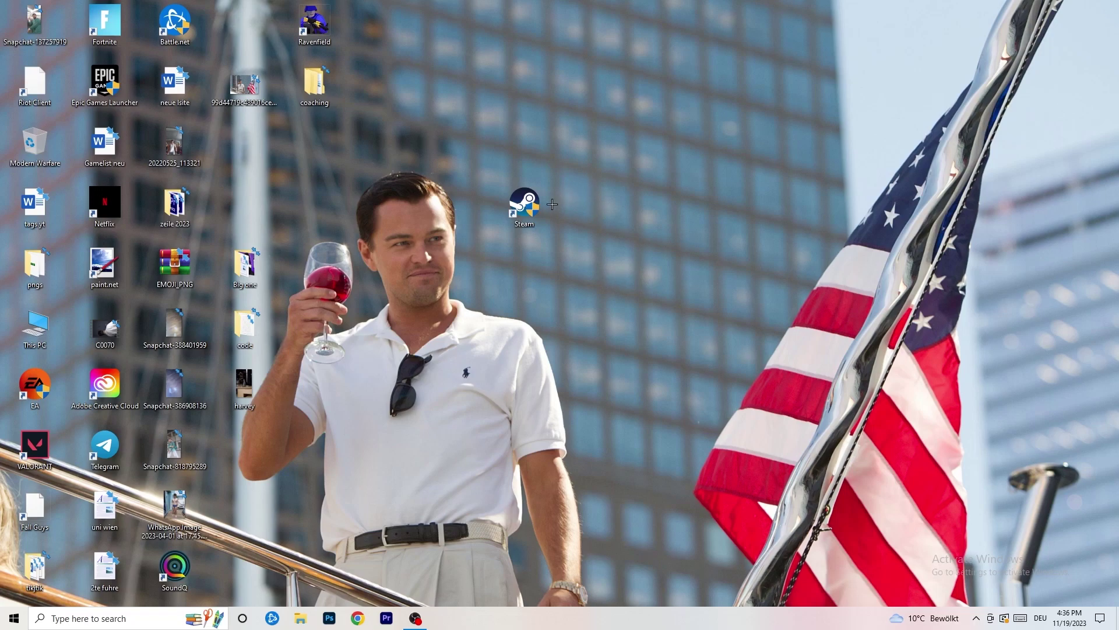
pyautogui.moveTo(537, 207); pyautogui.dragTo(397, 207)
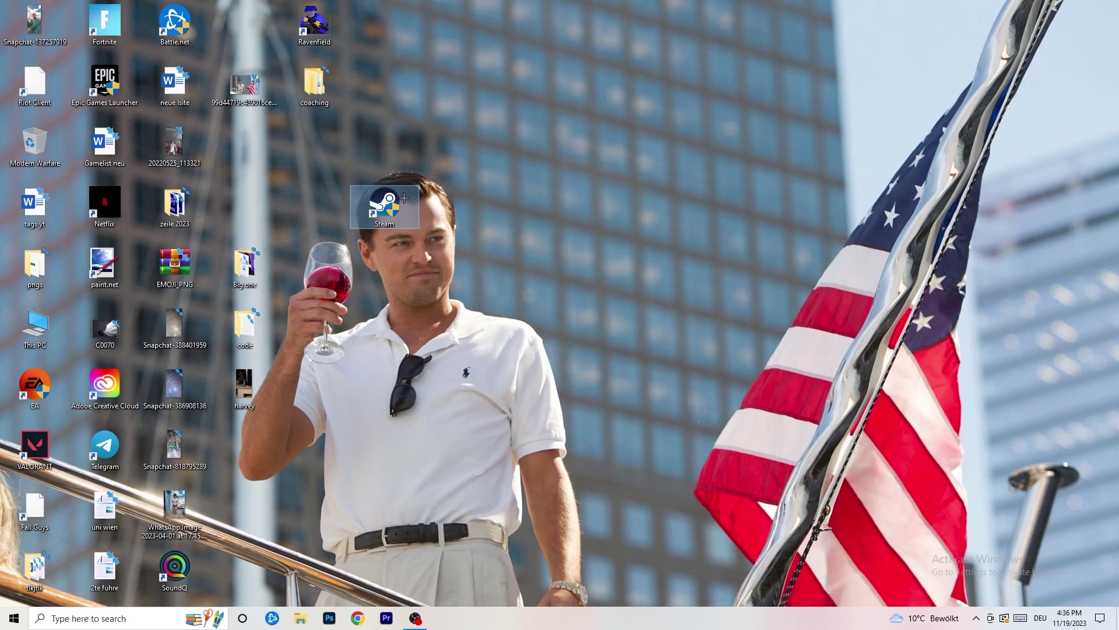
pyautogui.rightClick(386, 201)
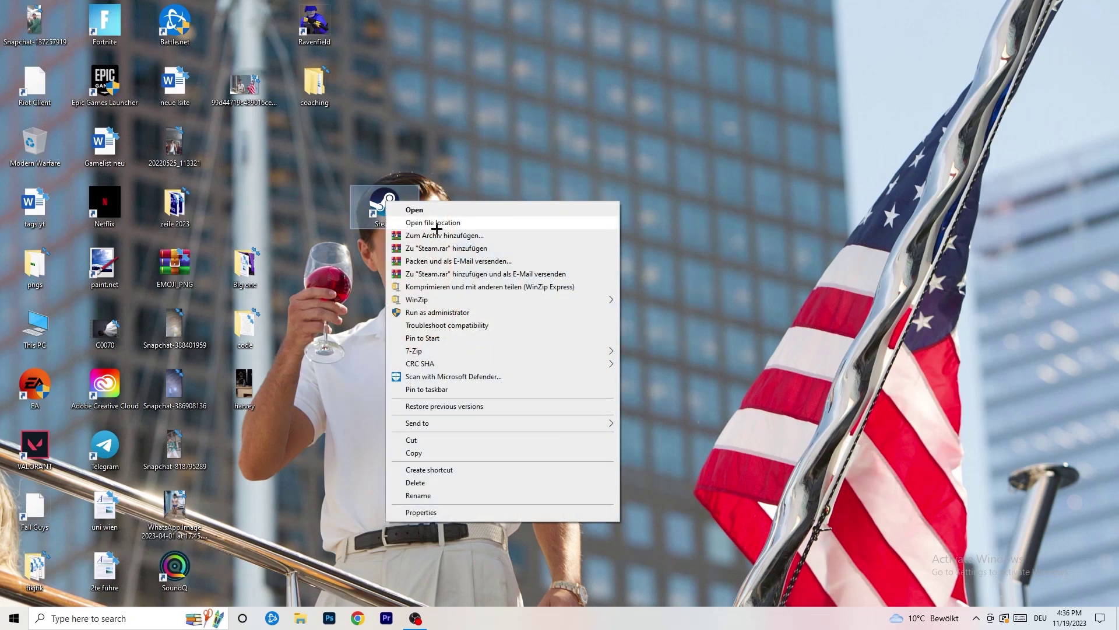
pyautogui.click(440, 513)
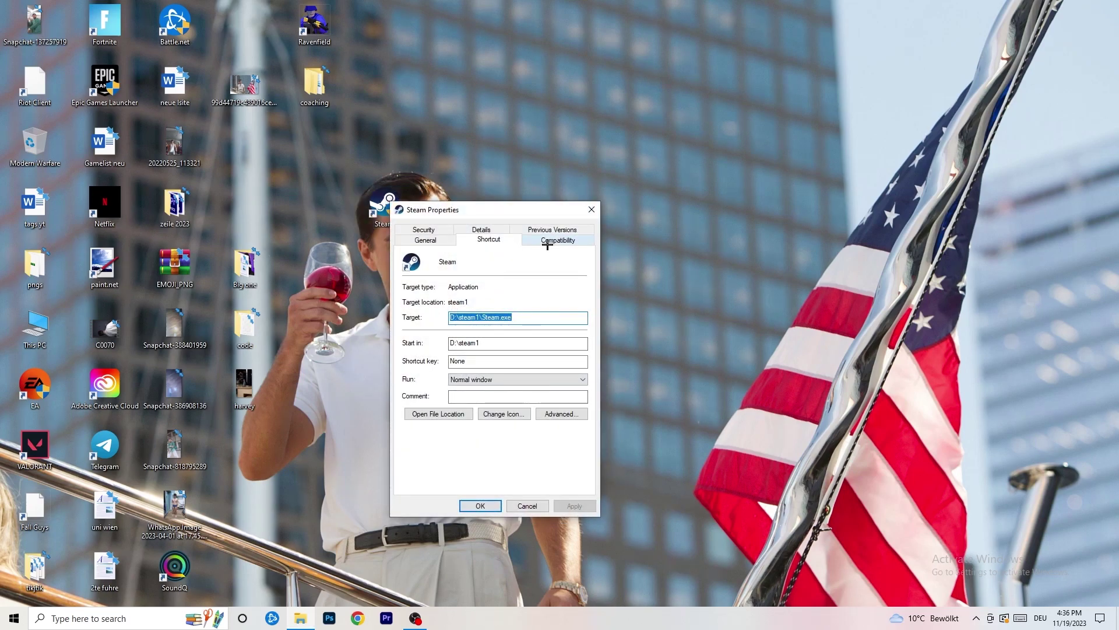
pyautogui.click(558, 240)
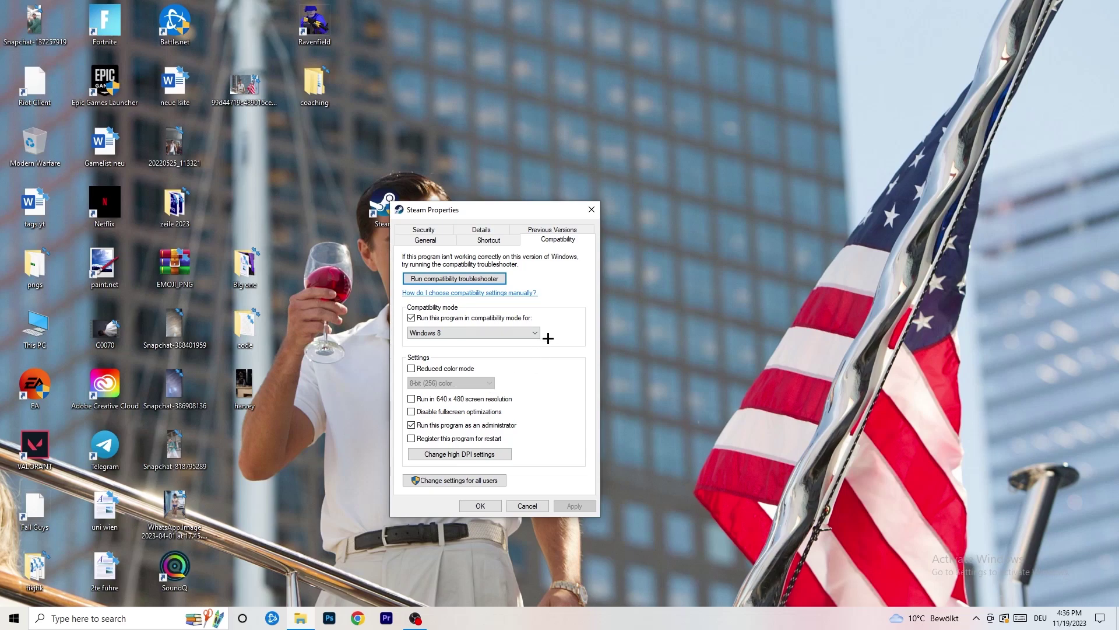
pyautogui.click(592, 209)
pyautogui.moveTo(383, 203); pyautogui.dragTo(244, 142)
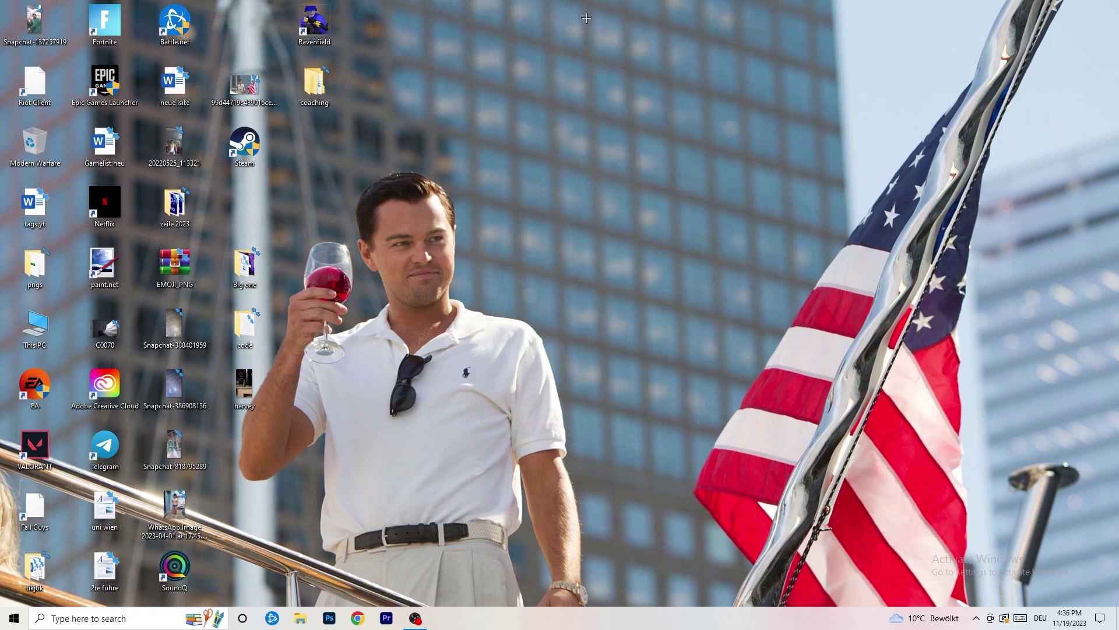
# - Open Task Manager and maximize its window
pyautogui.moveTo(549, 616); pyautogui.dragTo(483, 370)
pyautogui.rightClick(595, 624)
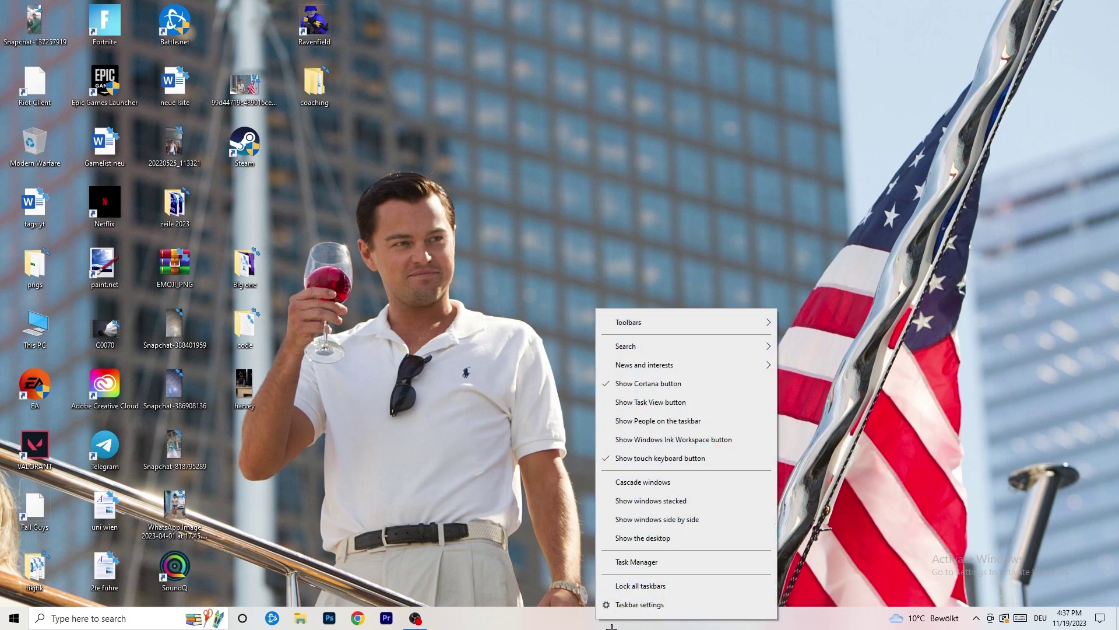
pyautogui.click(652, 562)
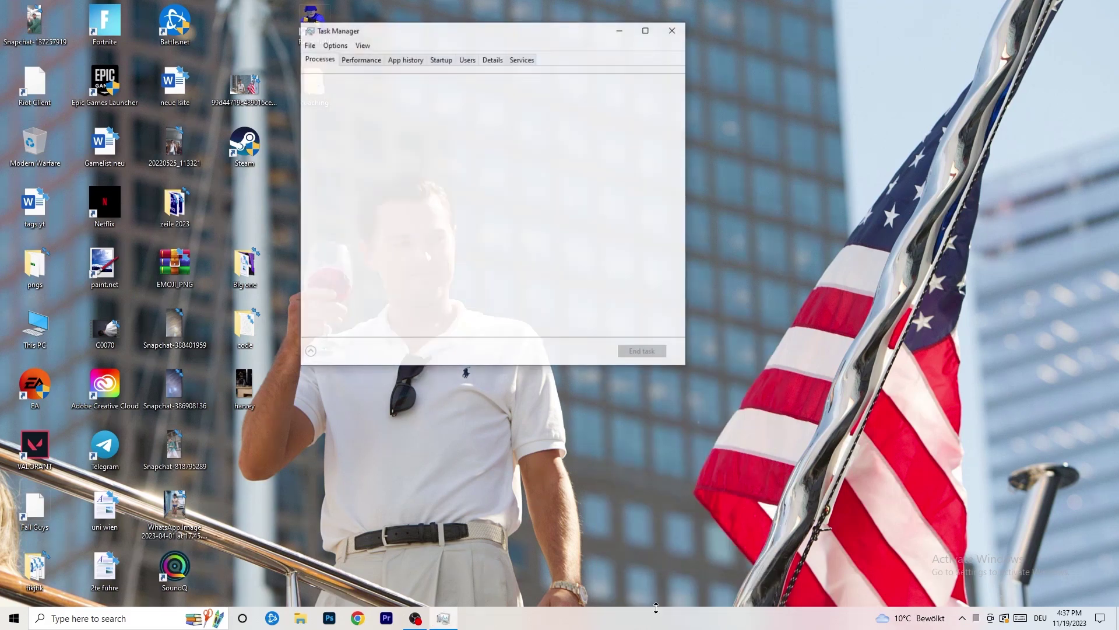
pyautogui.click(645, 31)
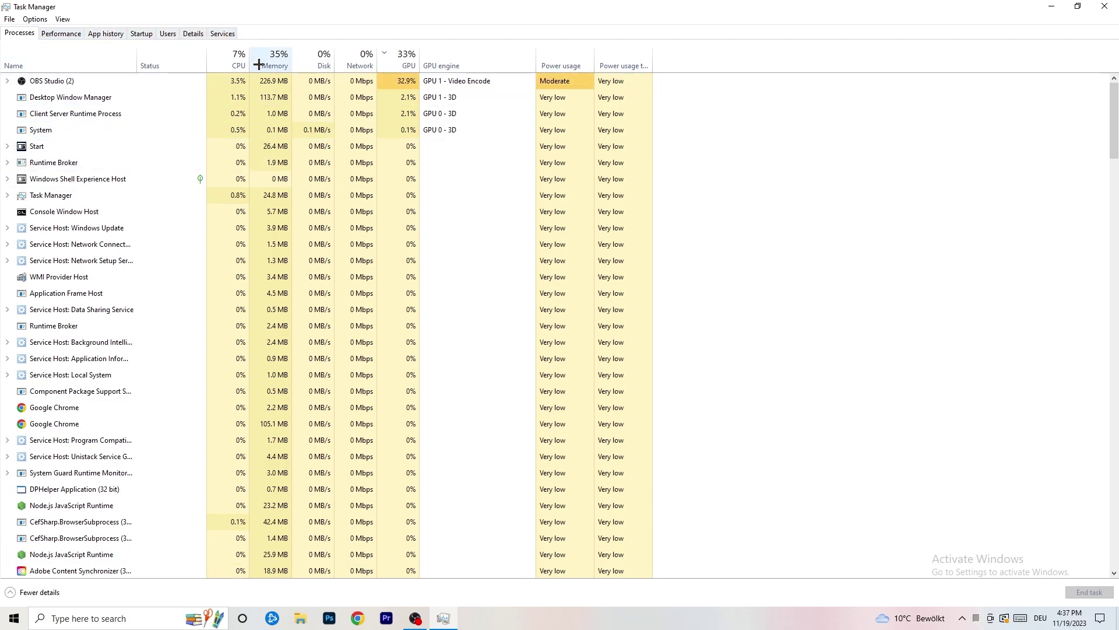
# - Examine the priority levels available for a Creative Cloud UI helper process in the process details, and close Task Manager
pyautogui.click(194, 34)
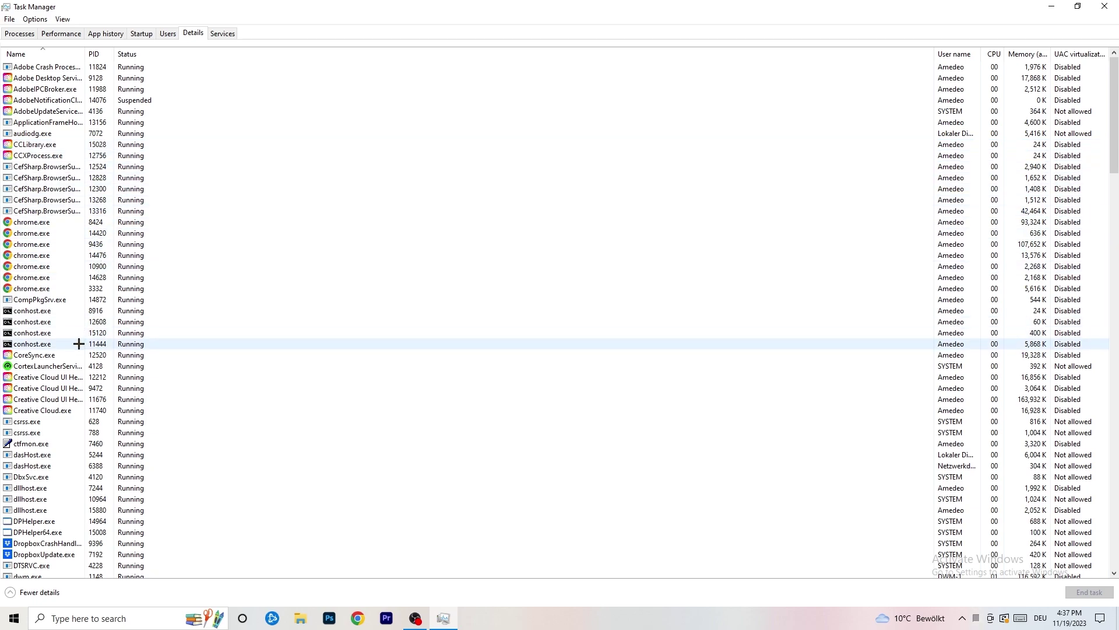
pyautogui.rightClick(34, 387)
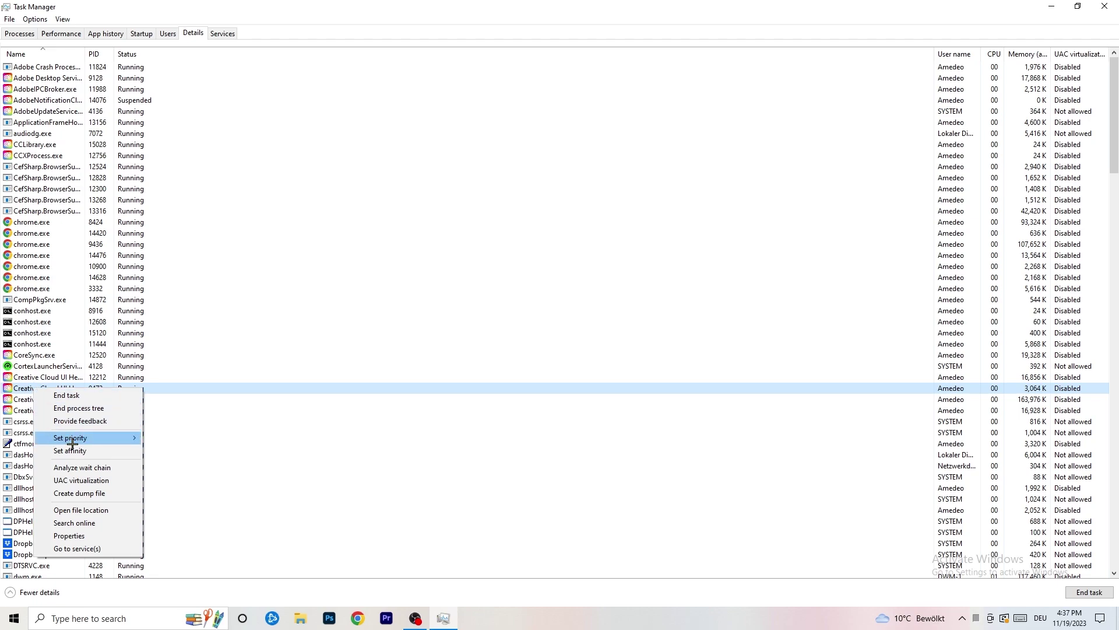
pyautogui.moveTo(71, 441)
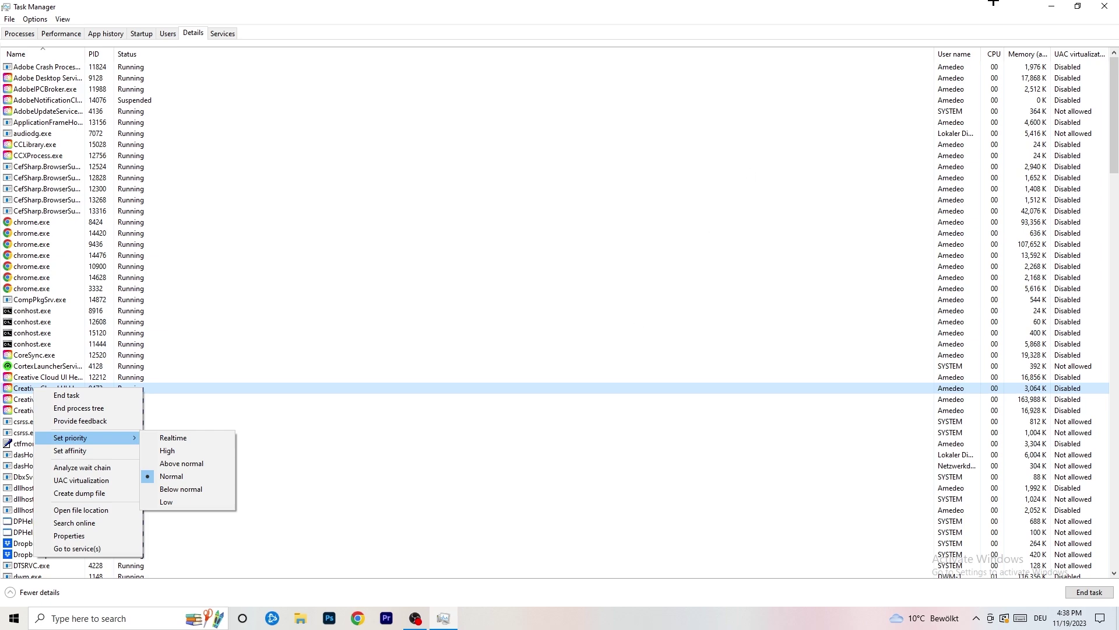
pyautogui.click(1103, 4)
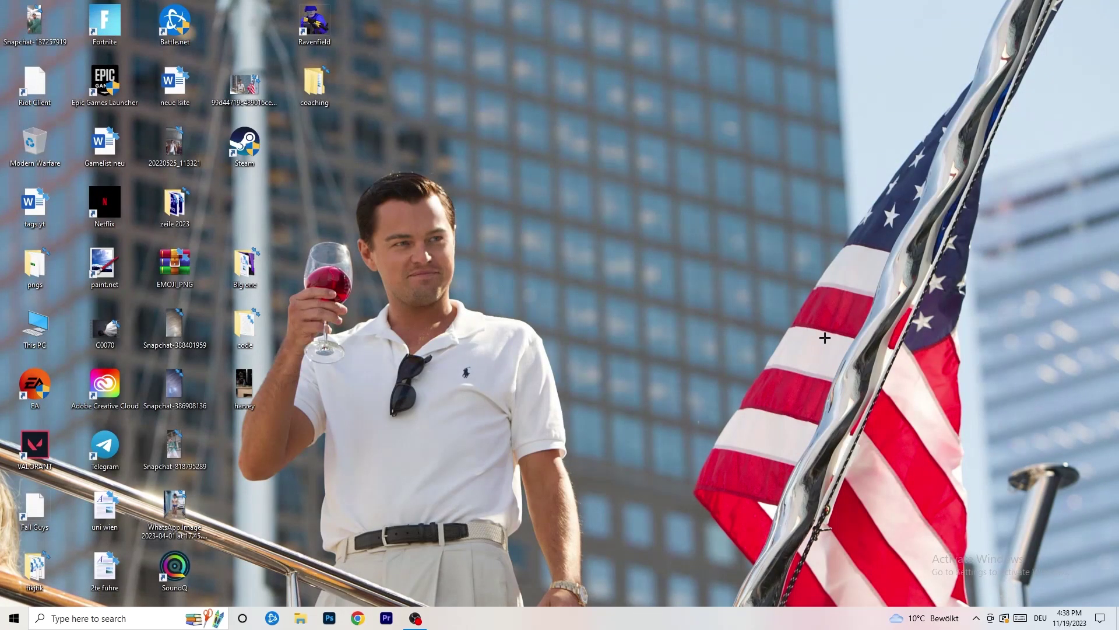